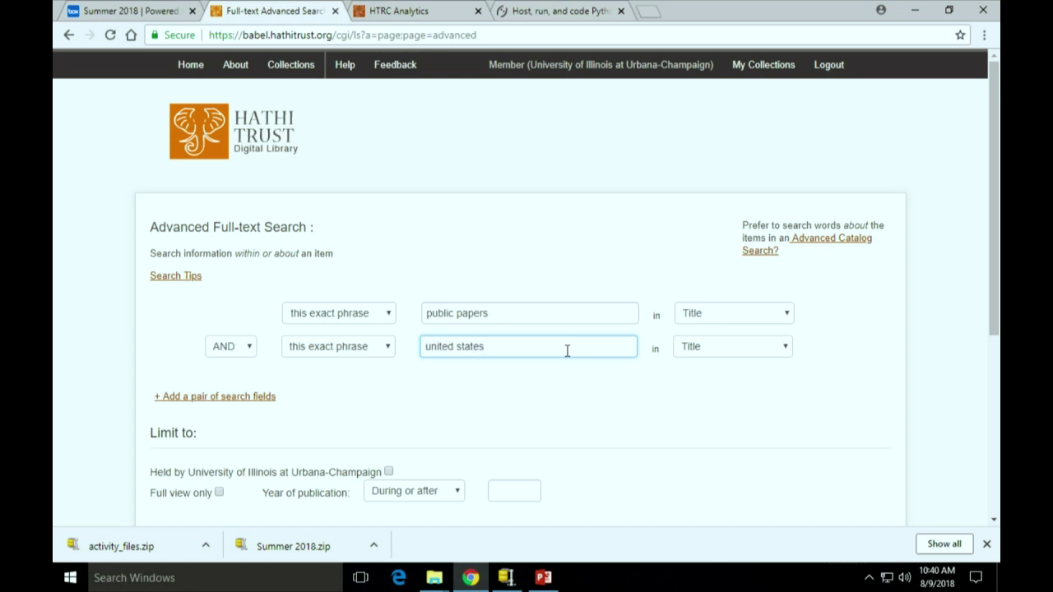
Run the advanced title search for 'public papers' and 'united states'.
left_click(987, 545)
left_click(811, 438)
scroll(998, 428, "down", 4)
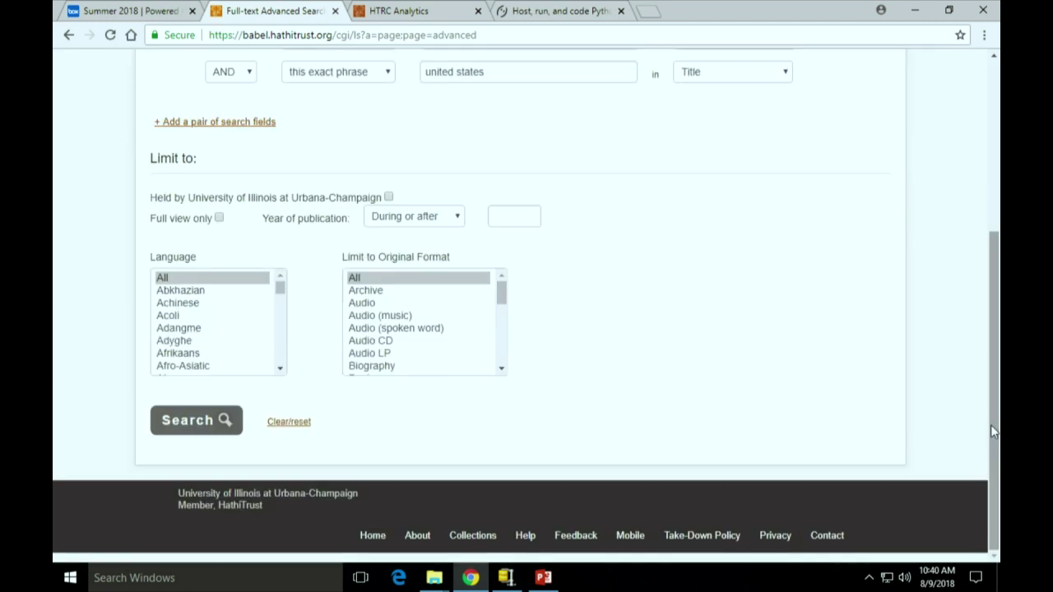
left_click(217, 421)
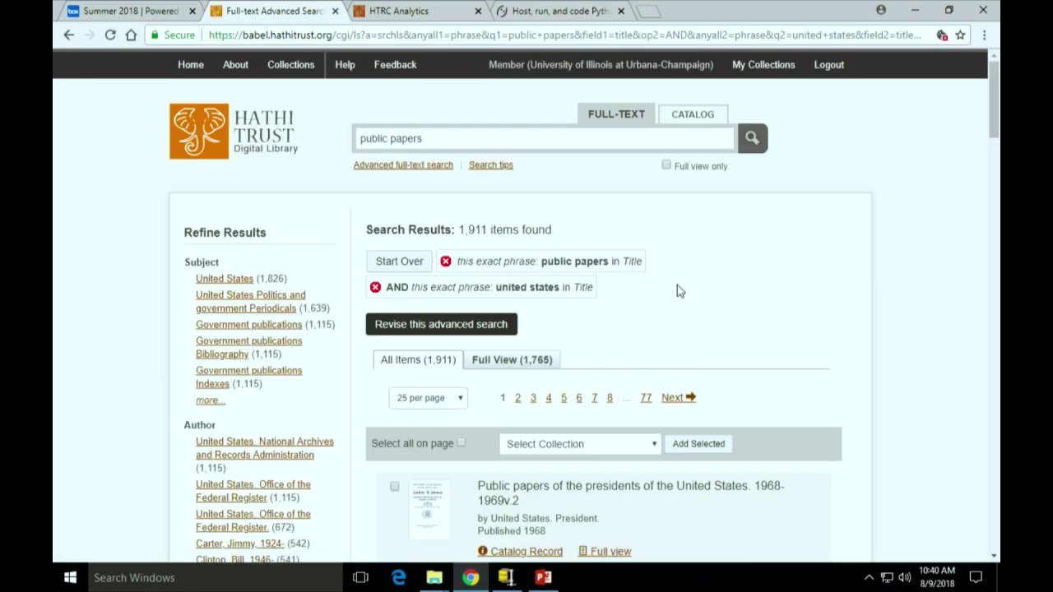
left_click_drag(993, 140, 985, 176)
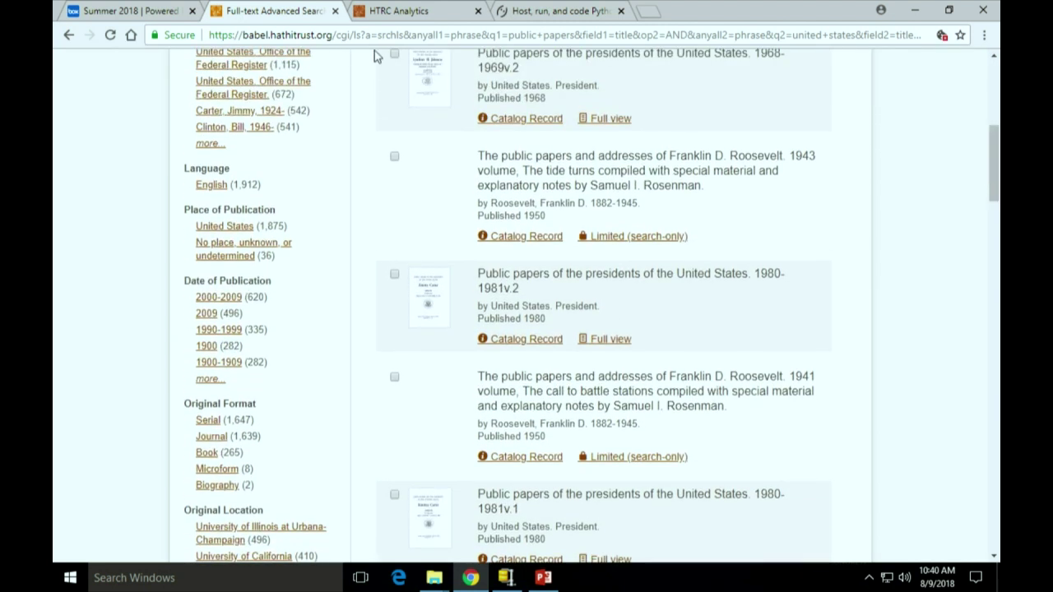
Tick the 1968-1969 v.2, 1943 Roosevelt and 1980-1981 v.2 results, and show 100 results per page.
left_click(394, 53)
left_click(394, 156)
left_click(394, 273)
left_click_drag(994, 164, 993, 168)
left_click(994, 79)
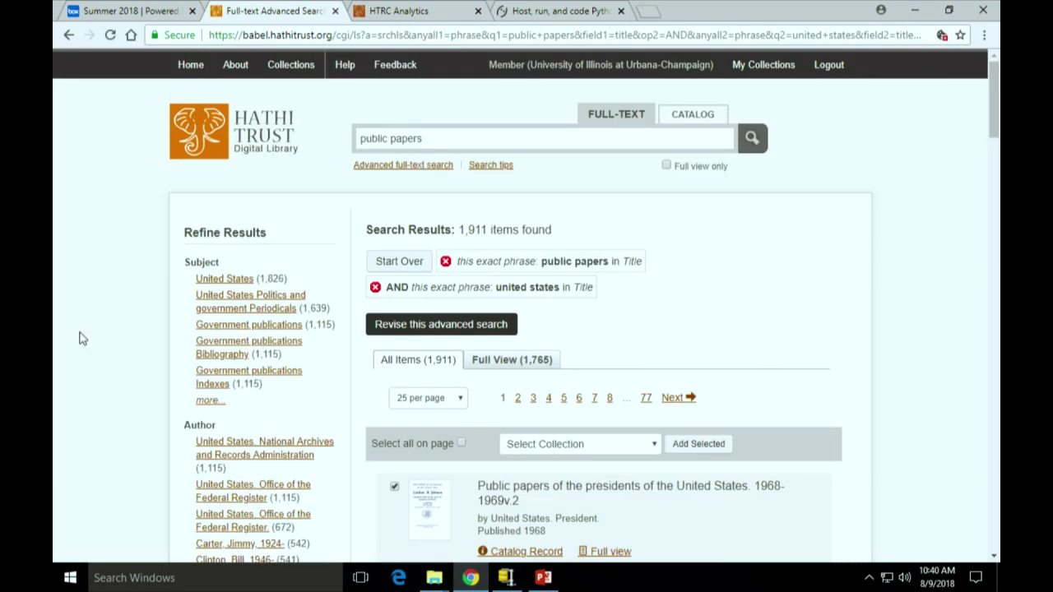
left_click(455, 400)
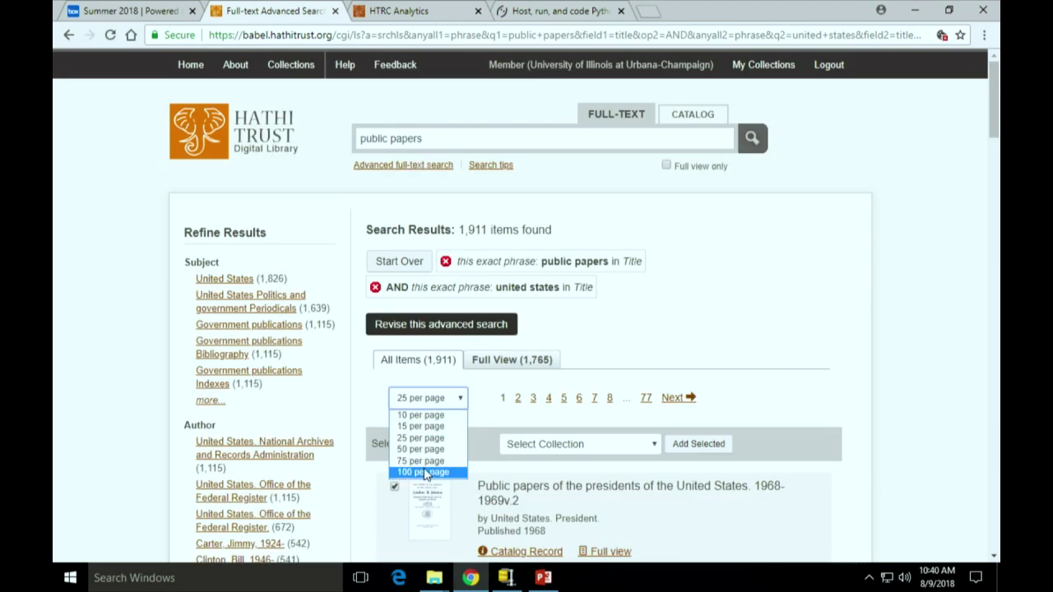
left_click(424, 473)
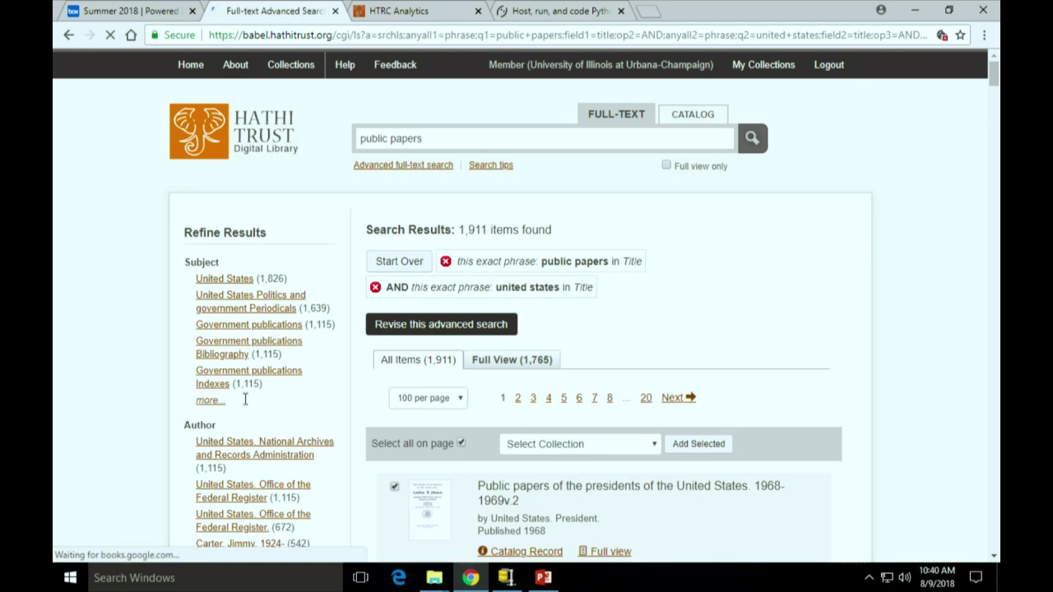
Add the selected results to a new collection named 'ddrf loc' and save it.
left_click(548, 448)
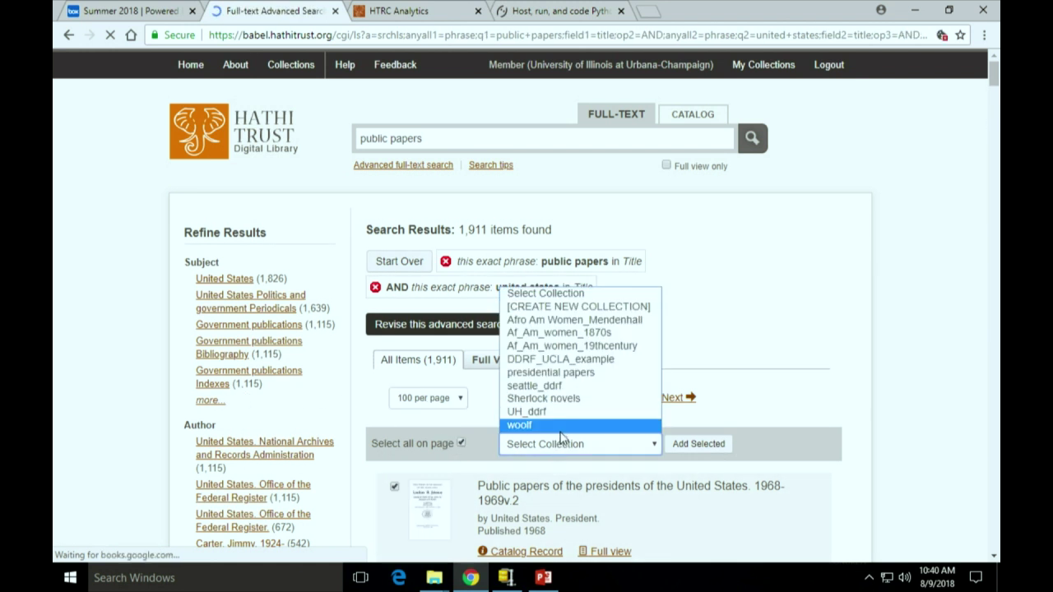
left_click(610, 307)
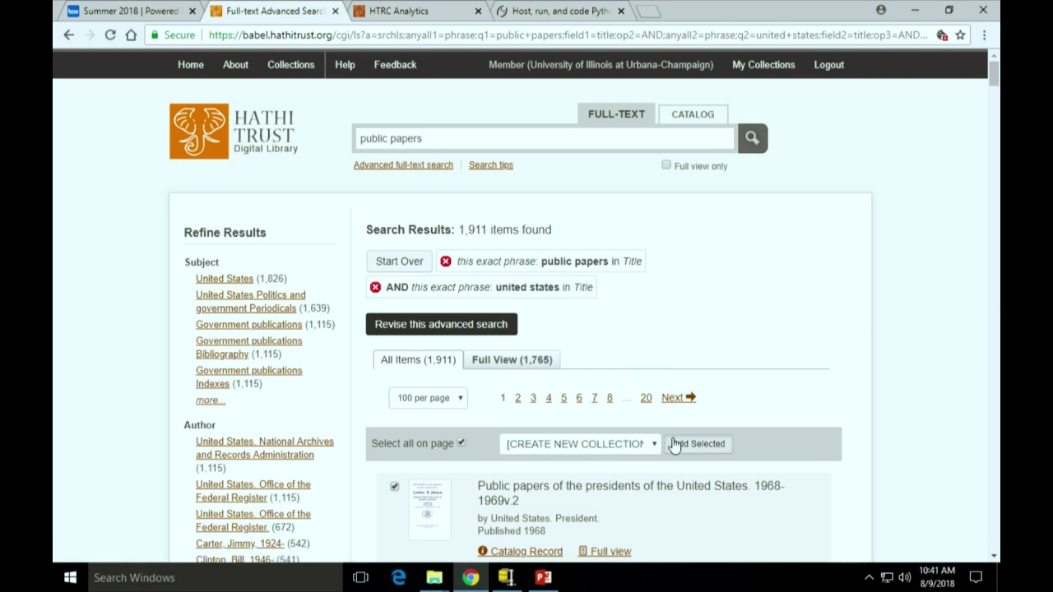
left_click(677, 444)
left_click(543, 143)
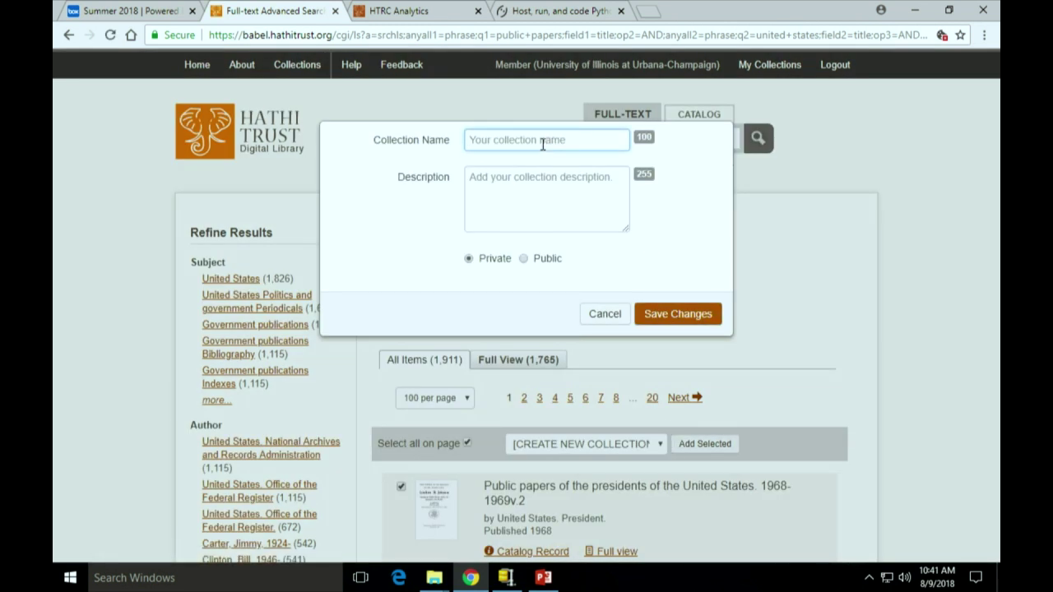
type("ddrf loc")
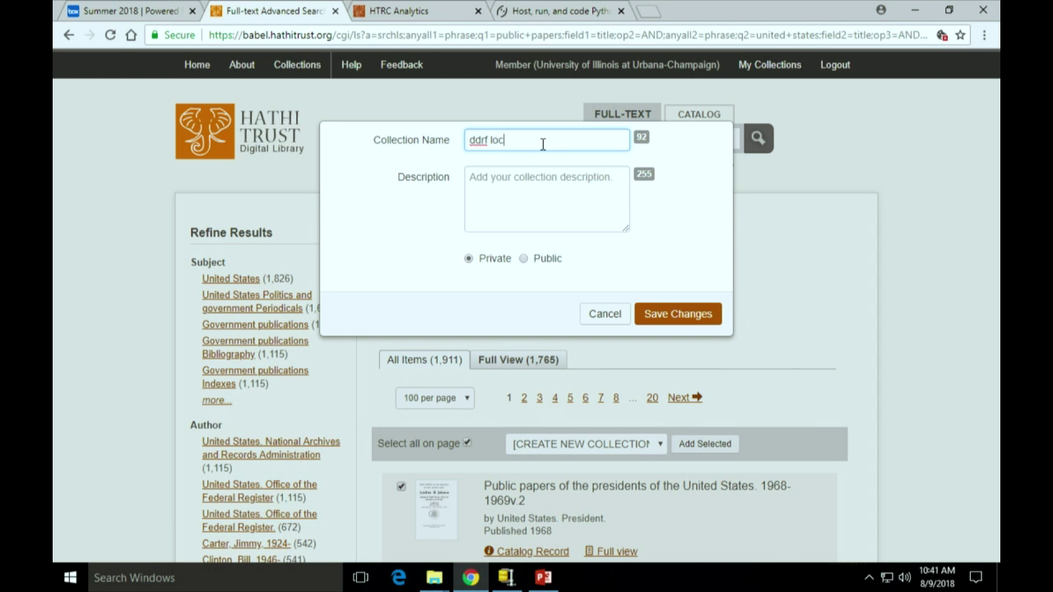
left_click(537, 199)
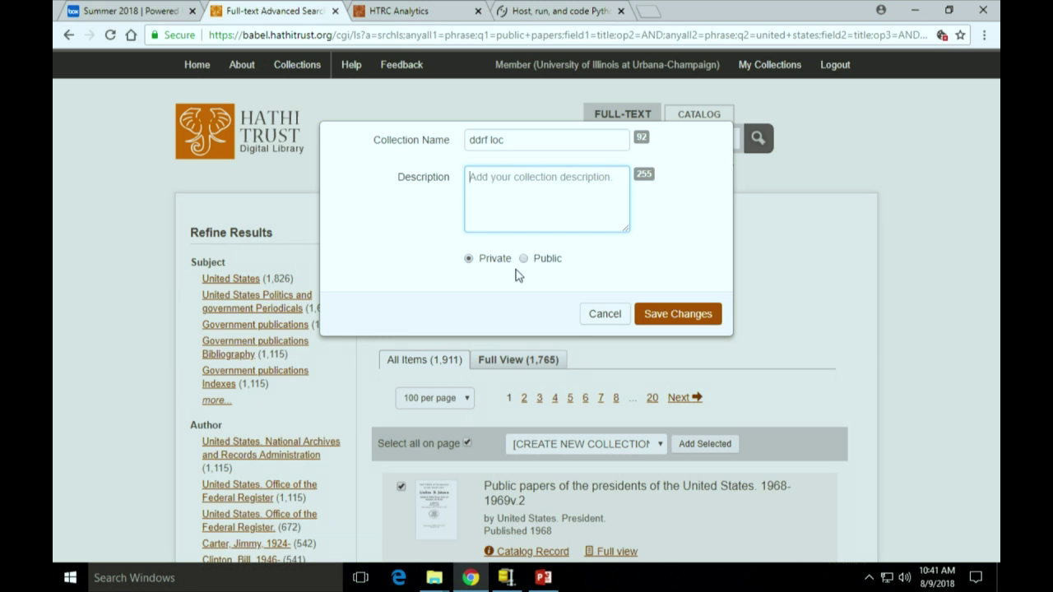
left_click(686, 321)
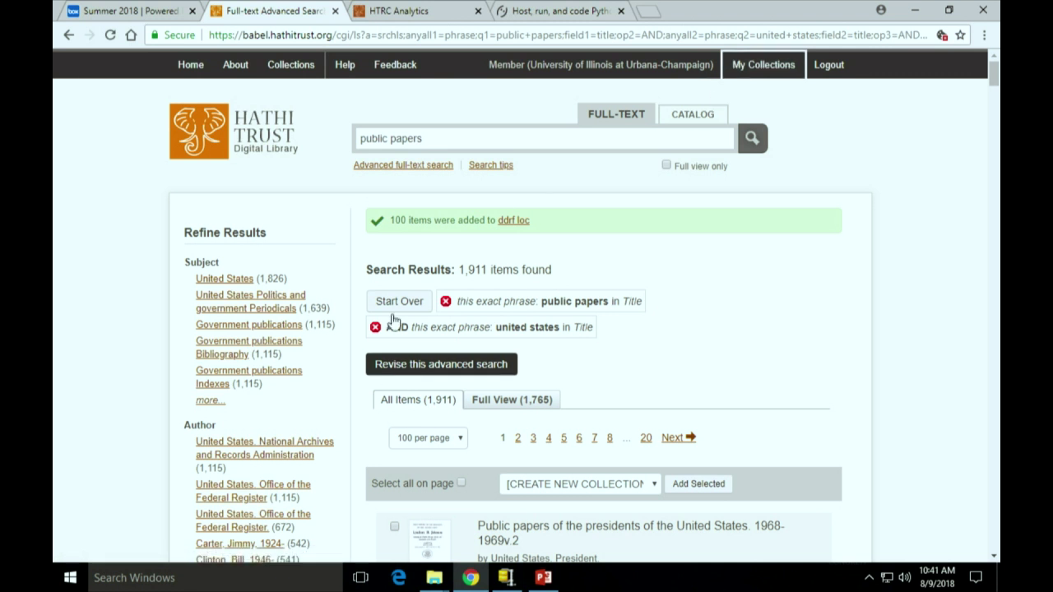
Filter the collections list to your own collections and open 'ddrf loc'.
left_click(745, 72)
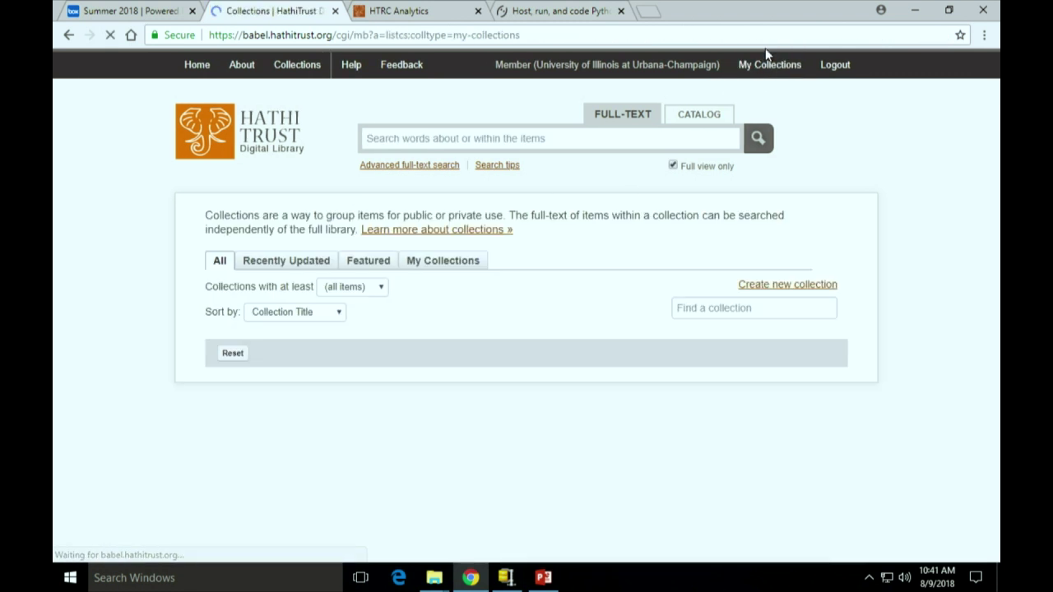
left_click(466, 263)
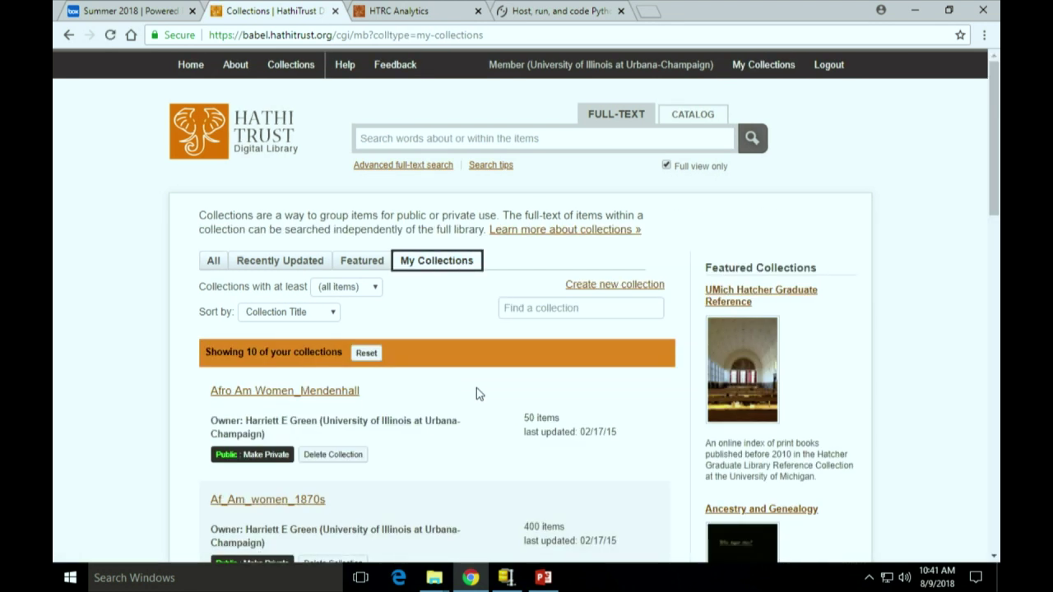
left_click(121, 425)
left_click_drag(995, 89, 930, 262)
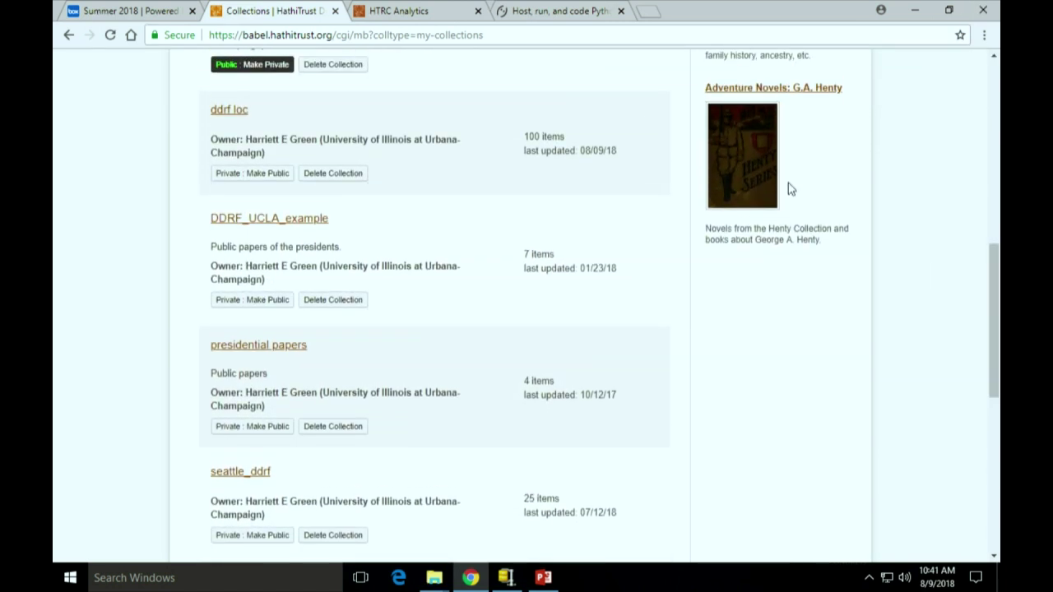
left_click(233, 117)
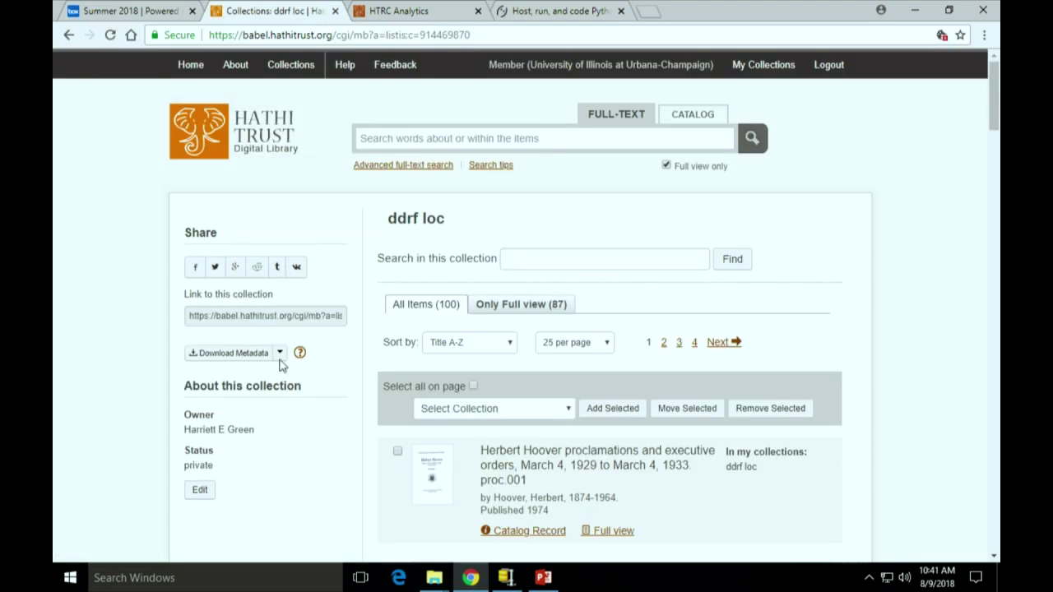
Download the item metadata as tab-delimited text (TSV) and show the file in its Downloads folder.
left_click(280, 353)
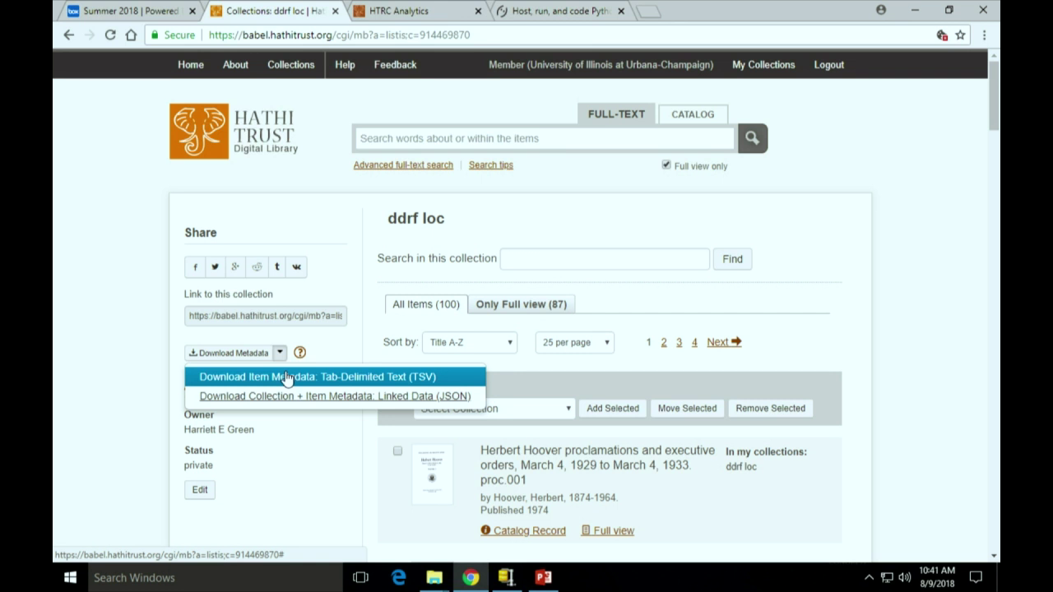
left_click(287, 379)
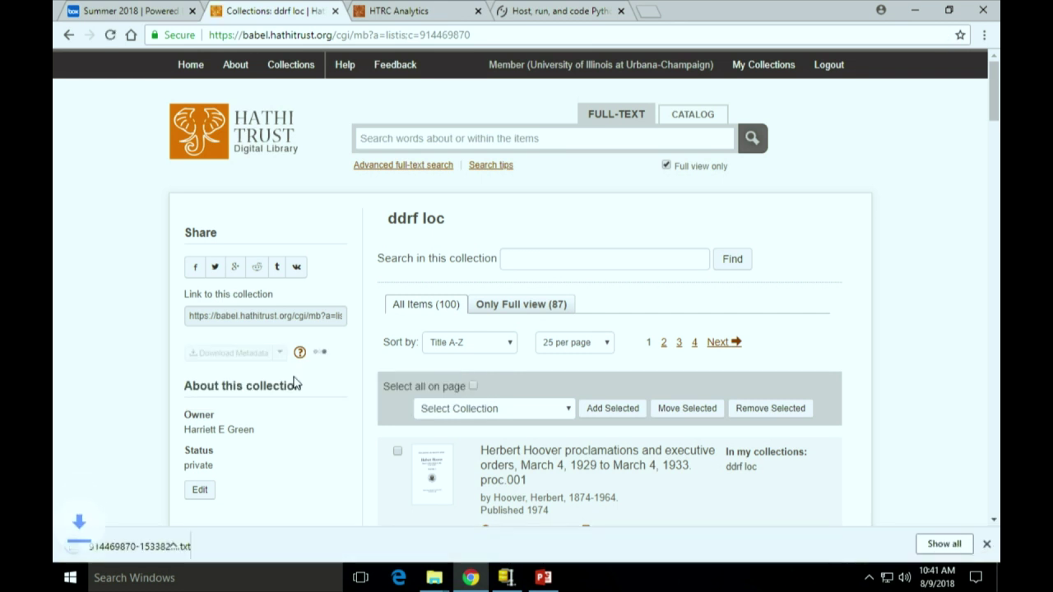
left_click(205, 546)
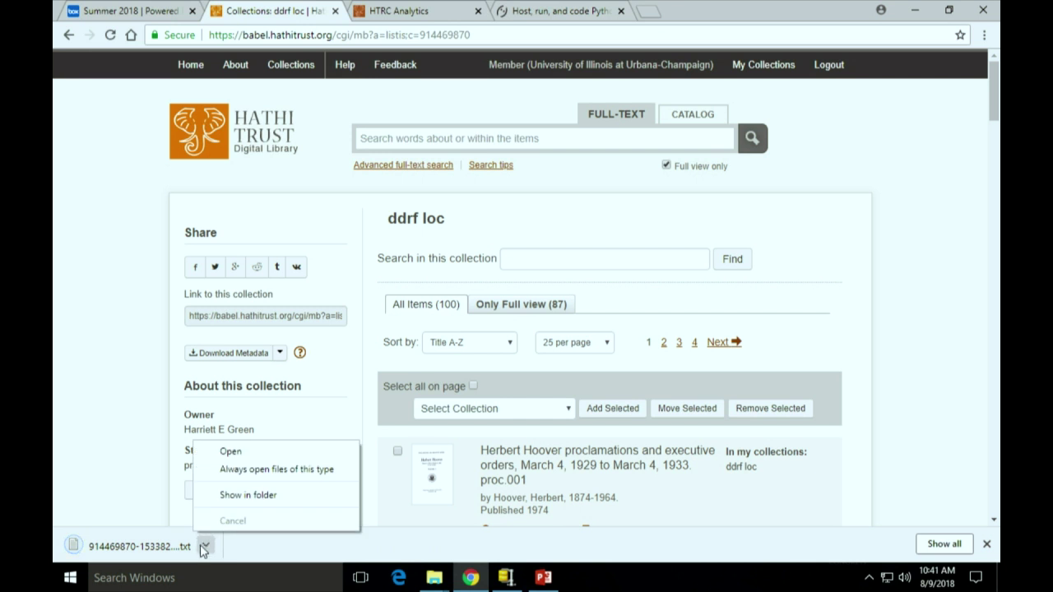
left_click(250, 495)
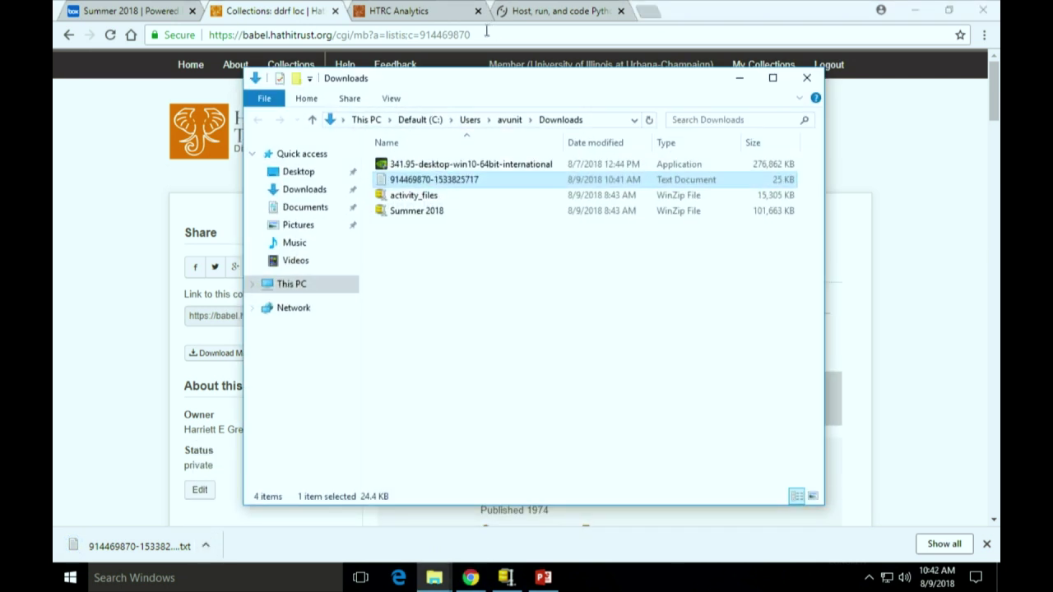
left_click(121, 271)
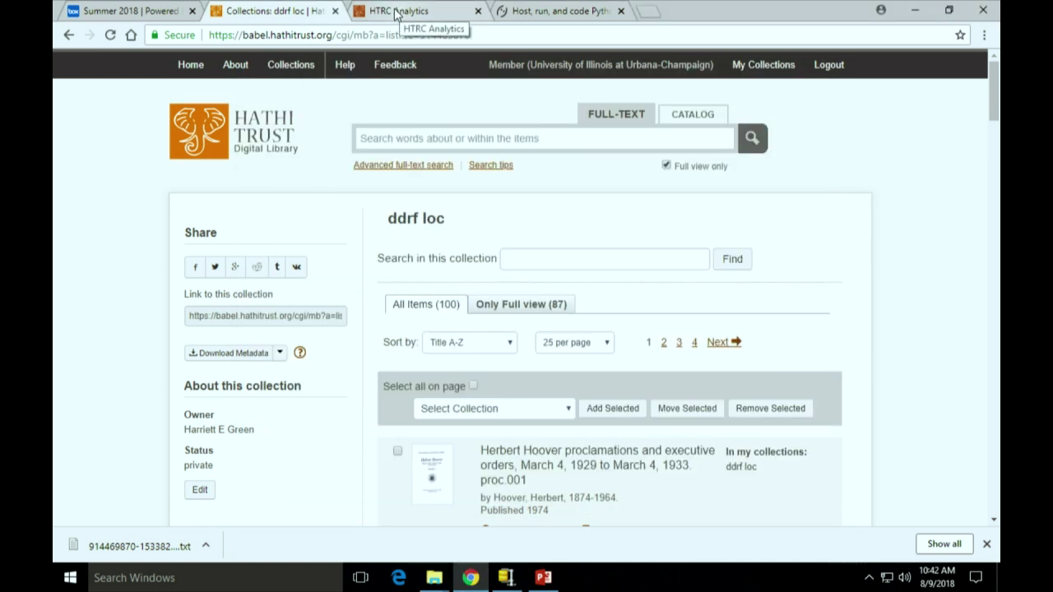
On HTRC Analytics, go from the Worksets list to the Create A Workset page.
left_click(396, 9)
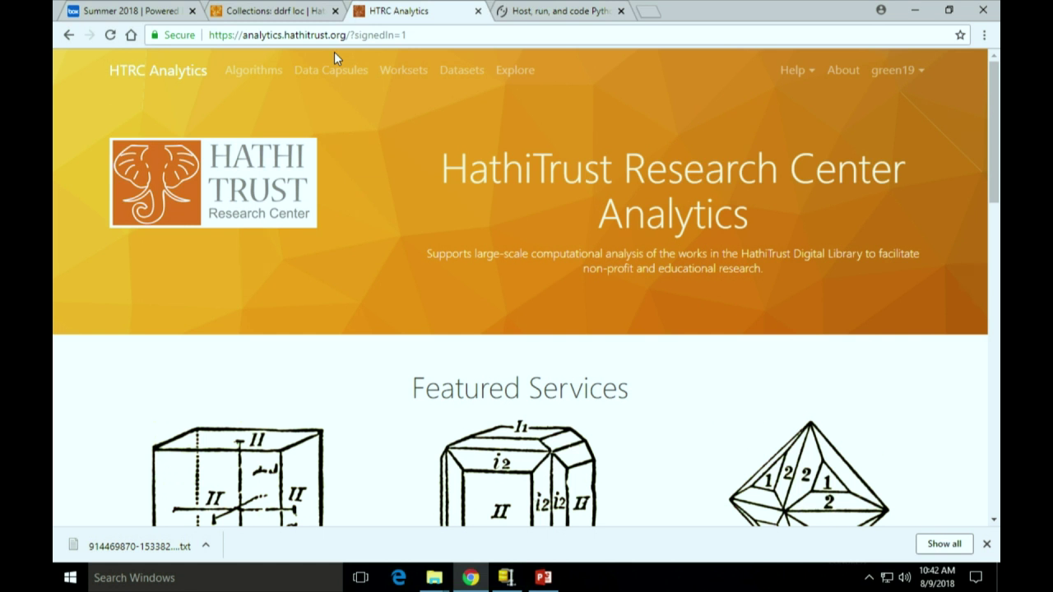
left_click(403, 73)
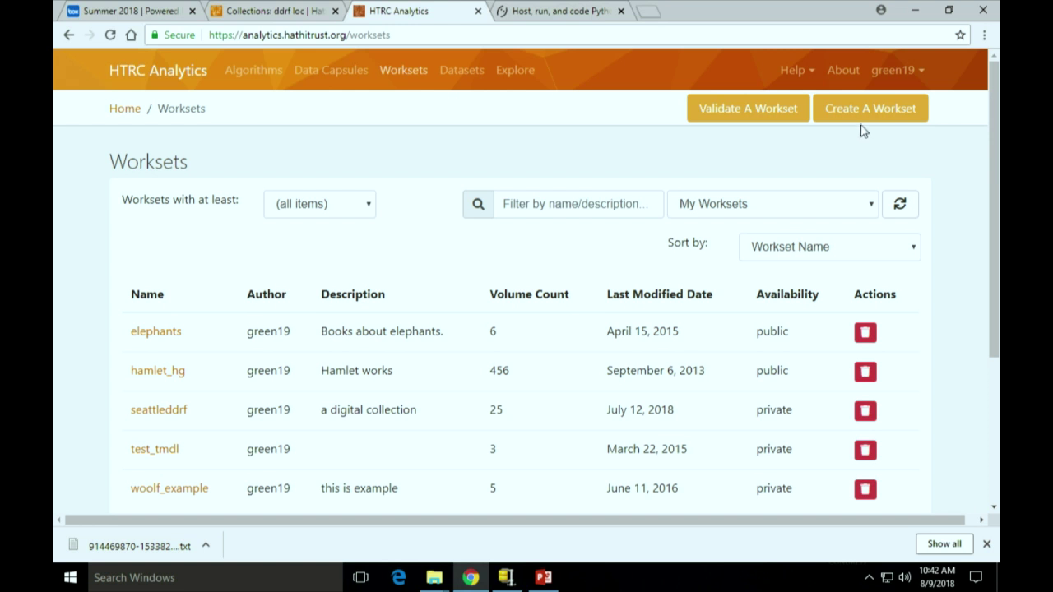
left_click(854, 120)
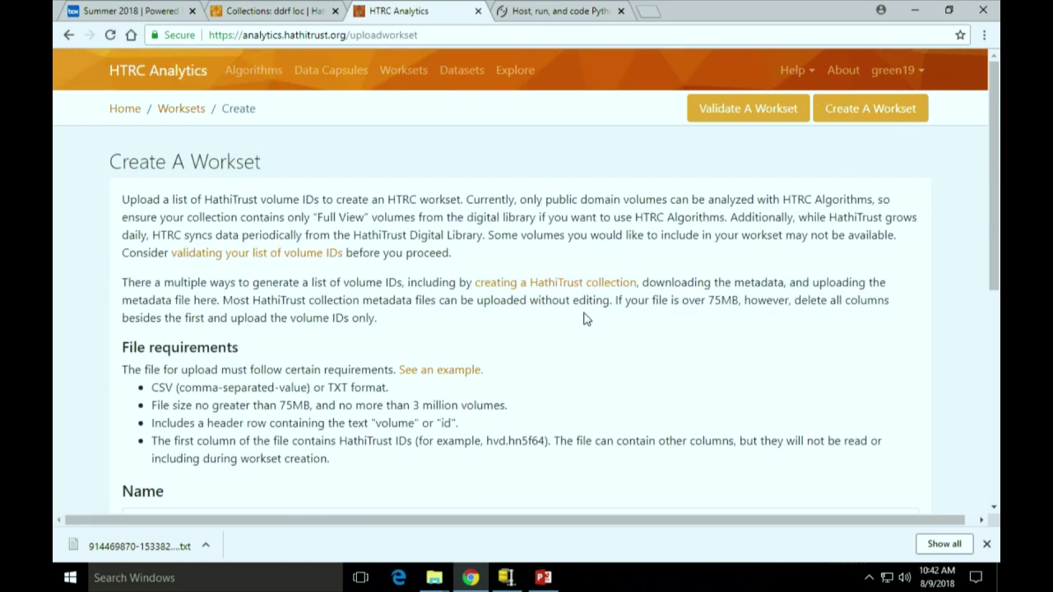
Create private workset 'ddrfloc' by uploading 914469870-1533825717.txt from Downloads.
left_click(994, 299)
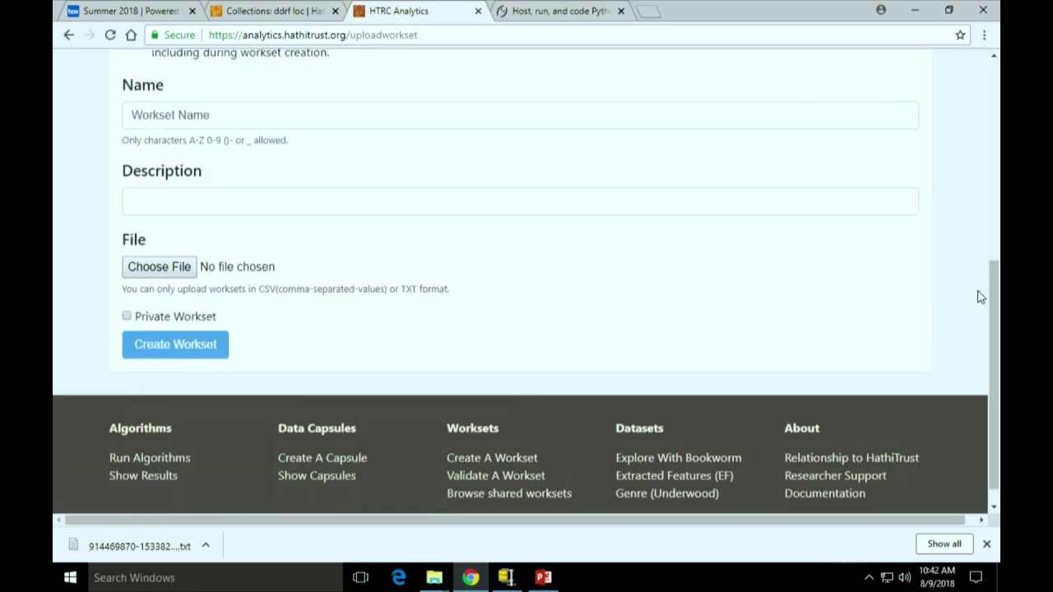
left_click(223, 109)
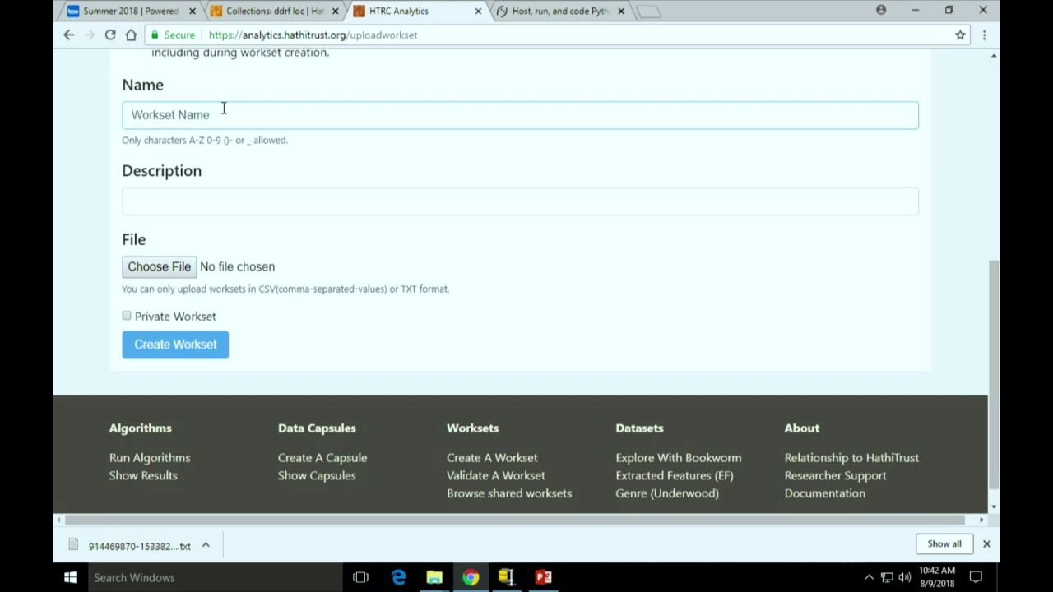
type("ddrf loc")
left_click(194, 269)
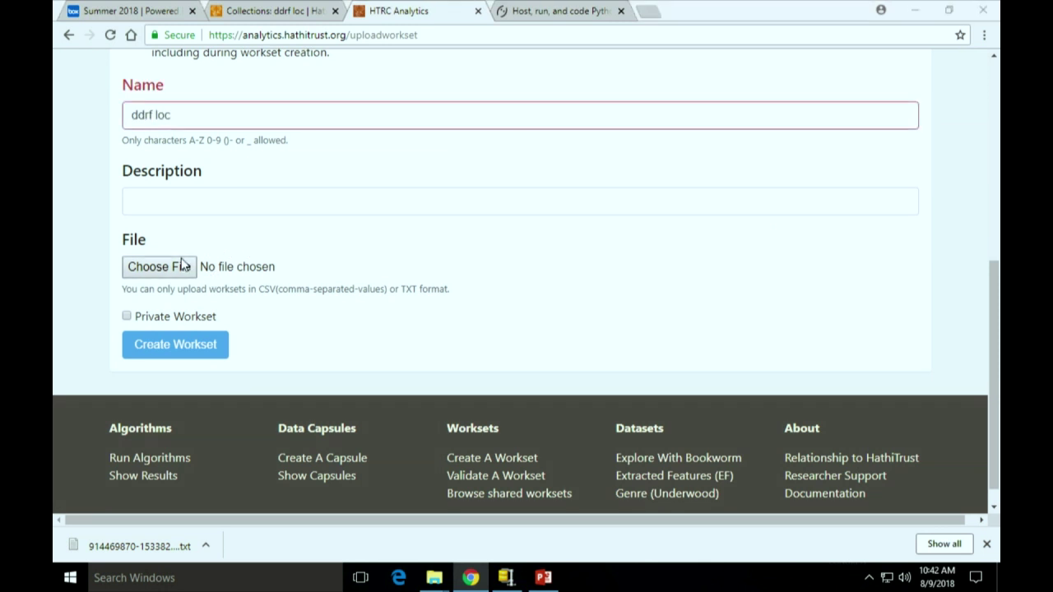
left_click(119, 127)
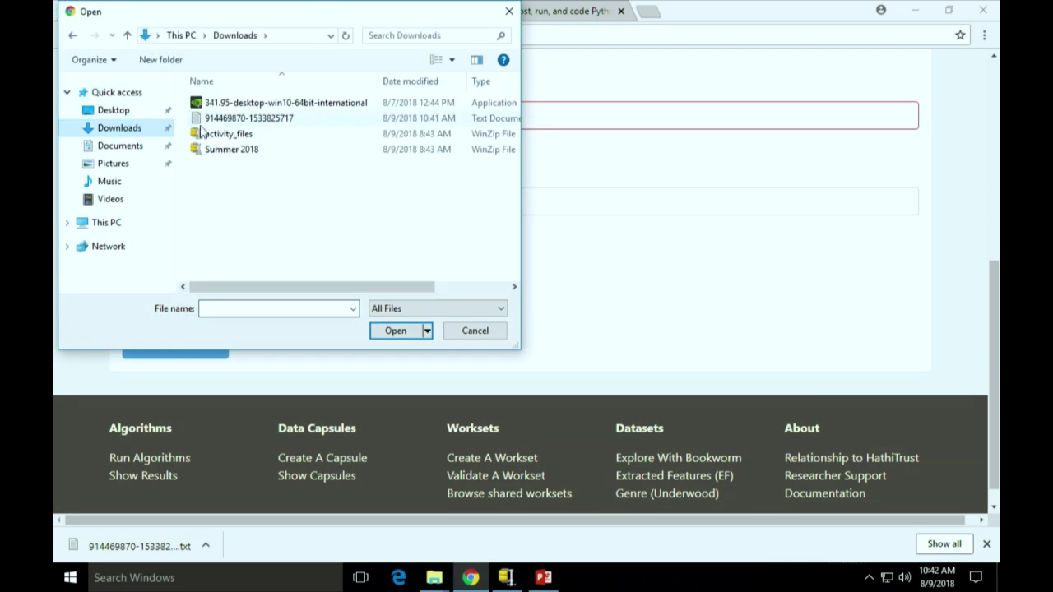
left_click(234, 118)
left_click(329, 122)
left_click(411, 331)
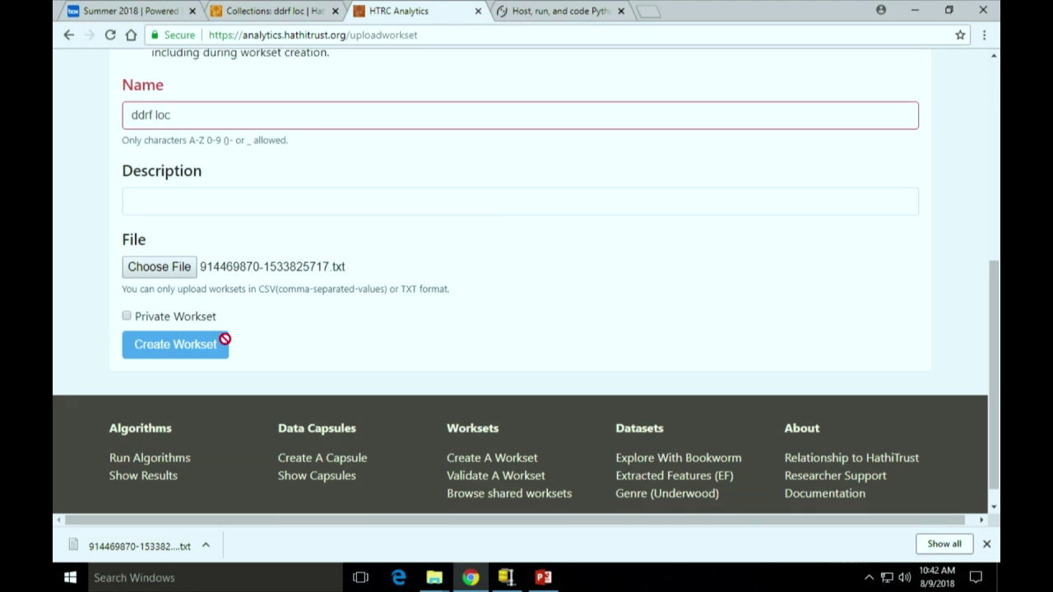
left_click(128, 318)
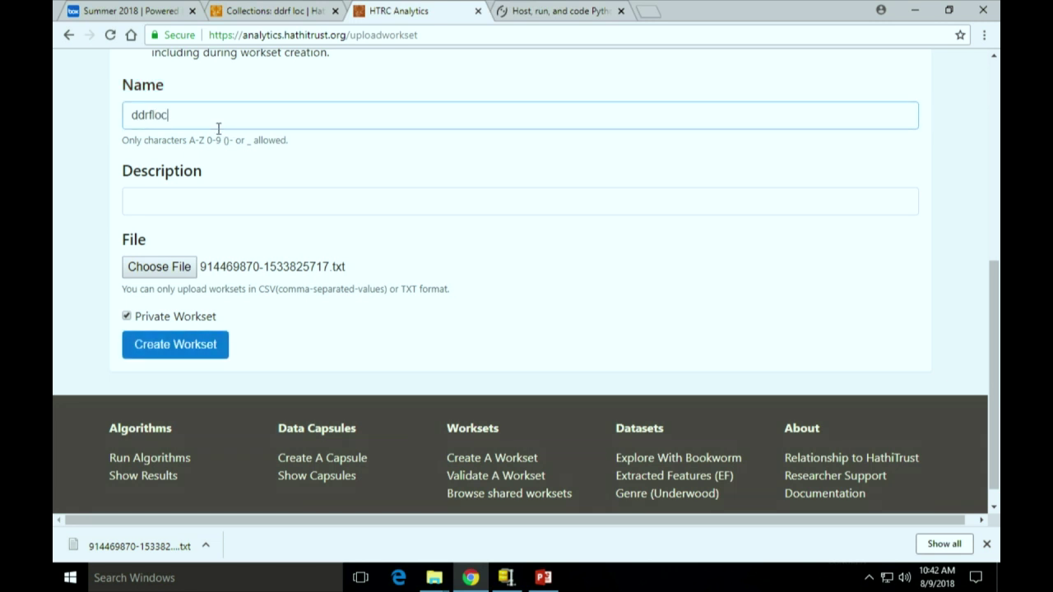
left_click(166, 342)
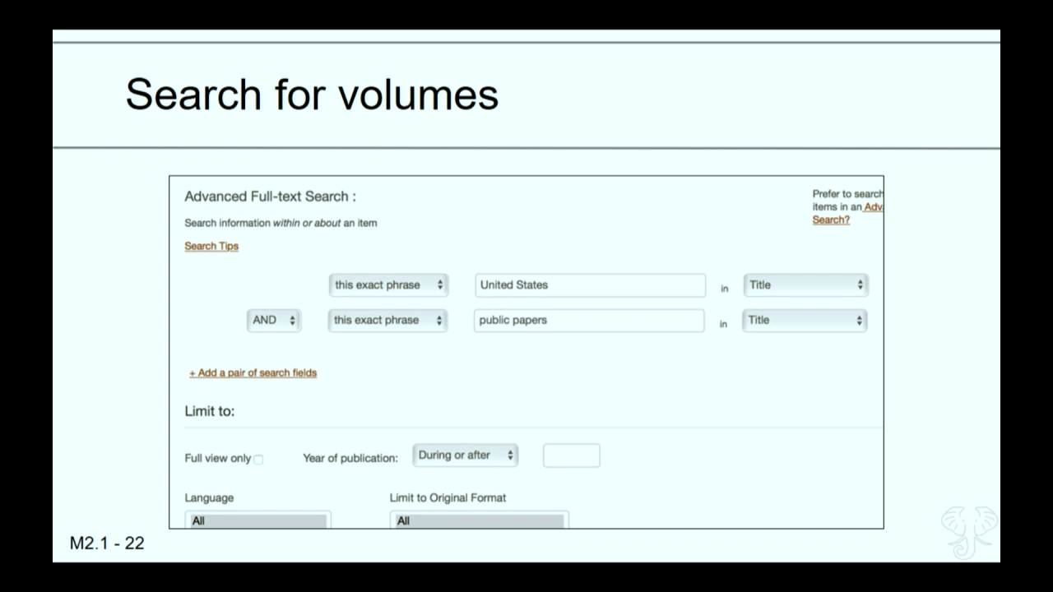
Advance the slideshow past slide 23 to slide M2.1 - 24, 'Add volumes to collection'.
key("Right")
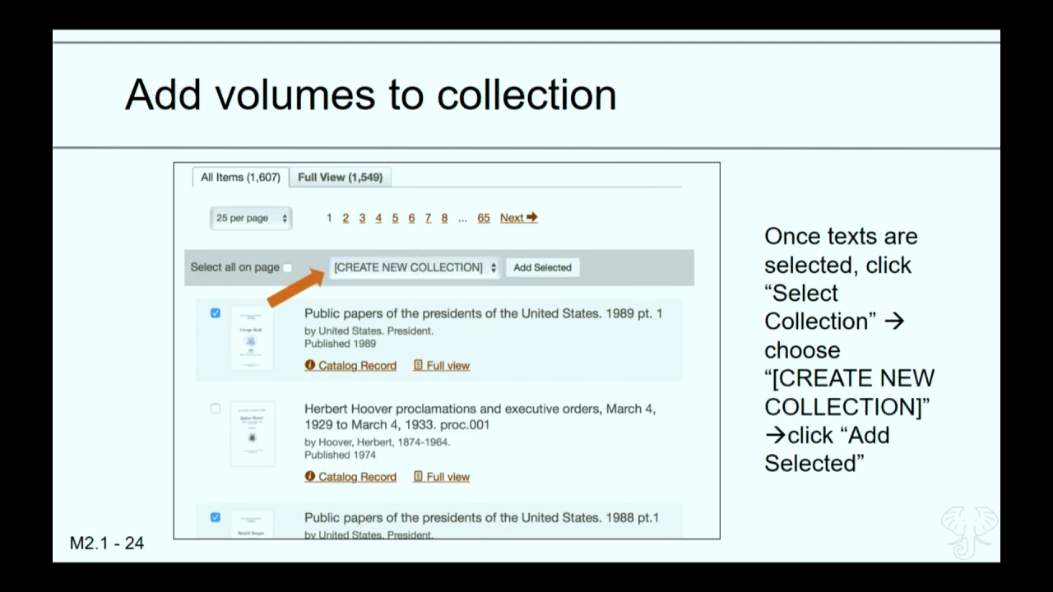
key("Right")
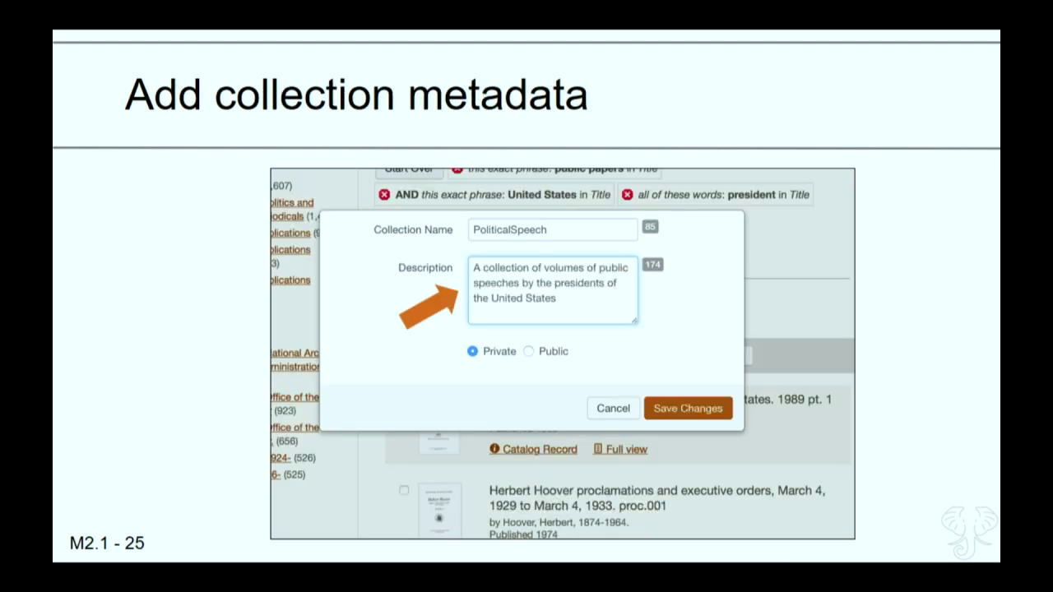
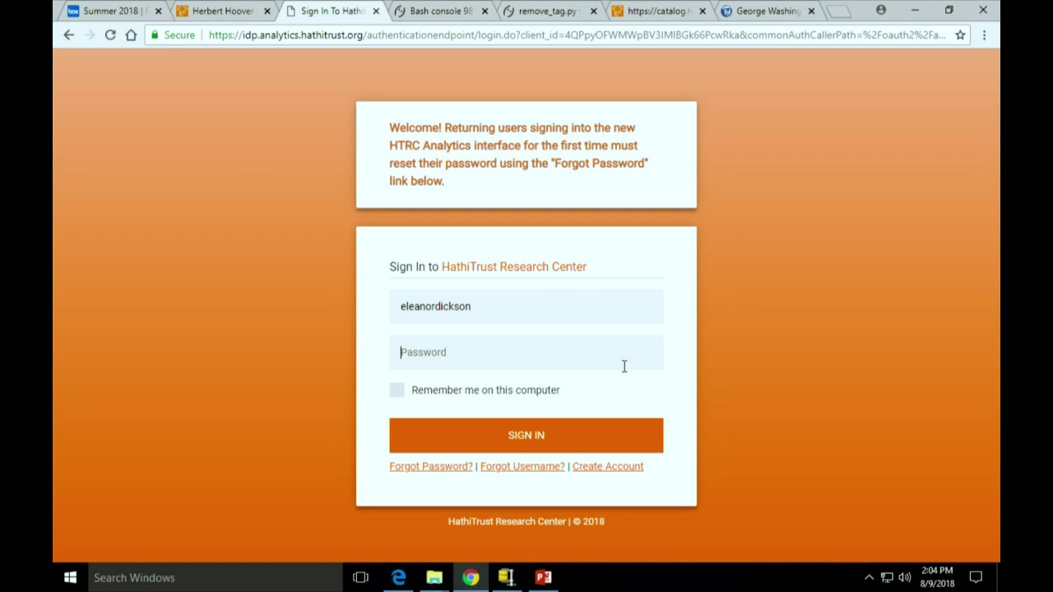
Sign in to HTRC Analytics with the account's username and password after the rejected first attempt.
type("•••••••••")
key("Return")
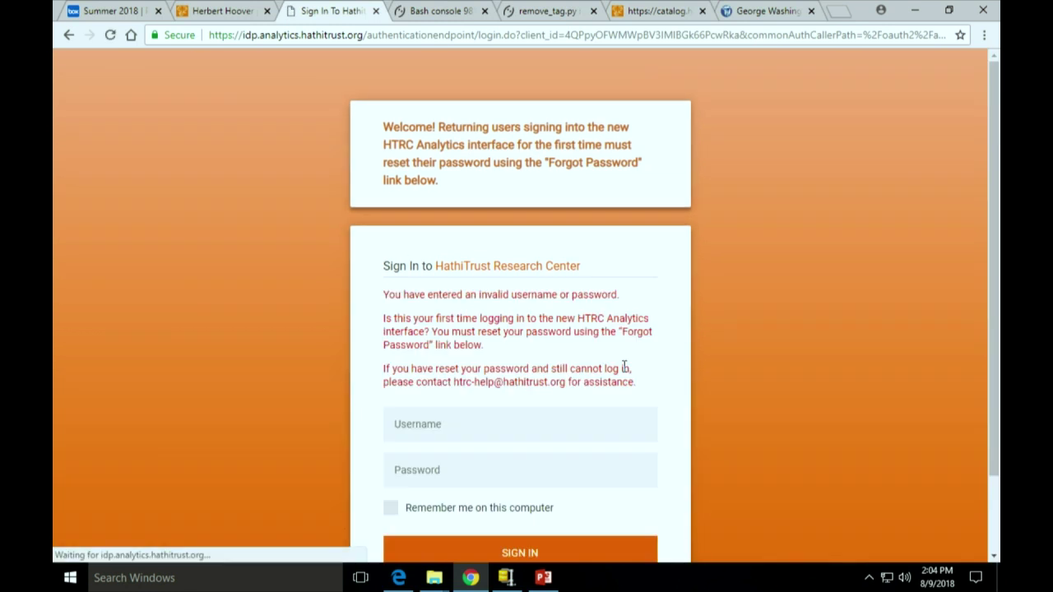
left_click(523, 425)
key("Tab")
type("•••")
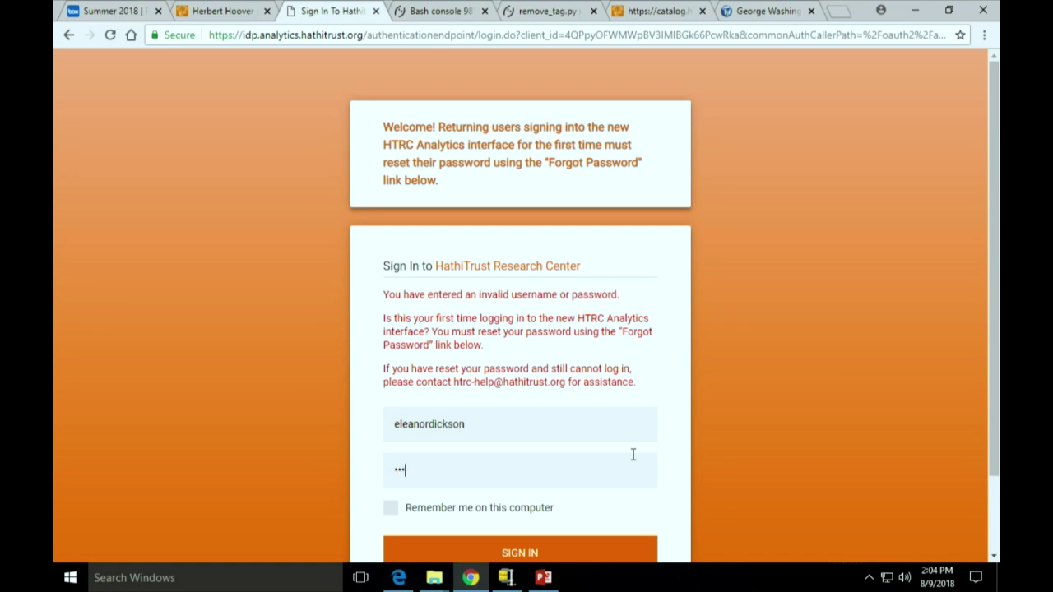
type("•••••••••••••")
key("Return")
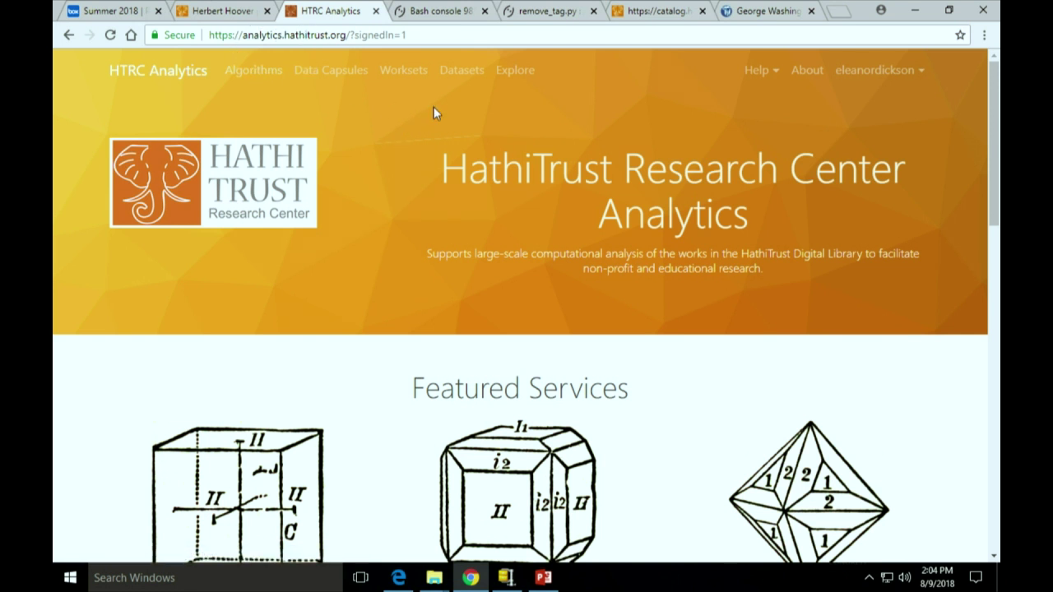
From the Algorithms list, launch Meandre Topic Modeling (v1.2) with its Execute button.
left_click(267, 71)
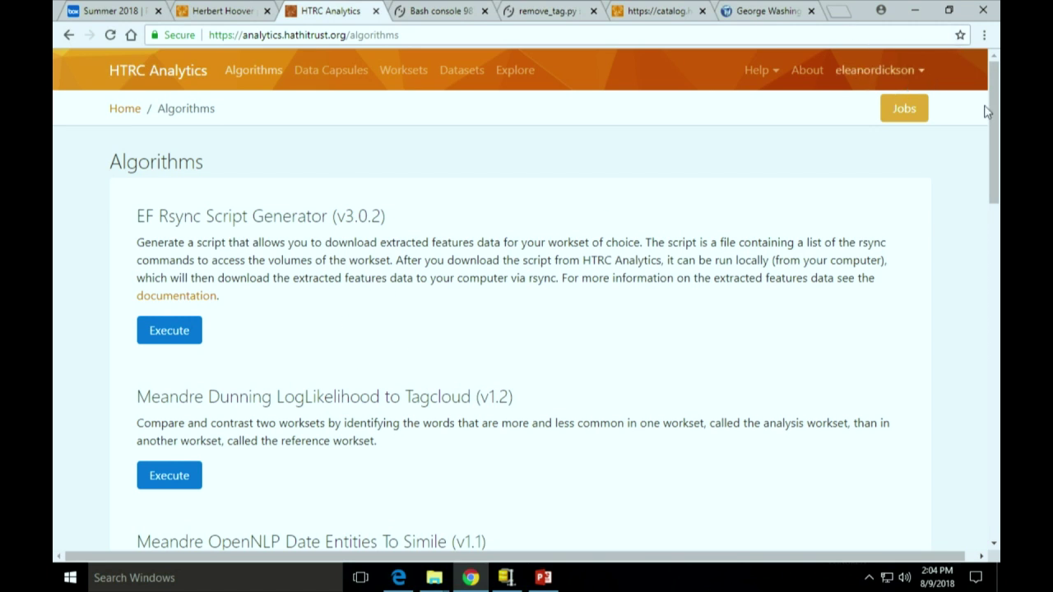
left_click_drag(992, 79, 941, 348)
scroll(822, 354, "up", 1)
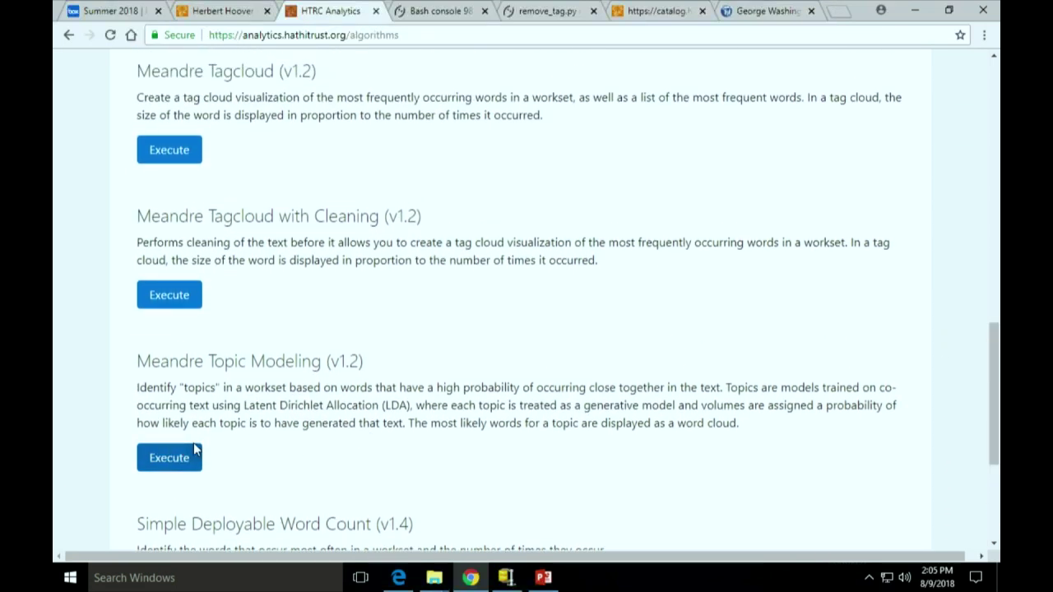
left_click(193, 449)
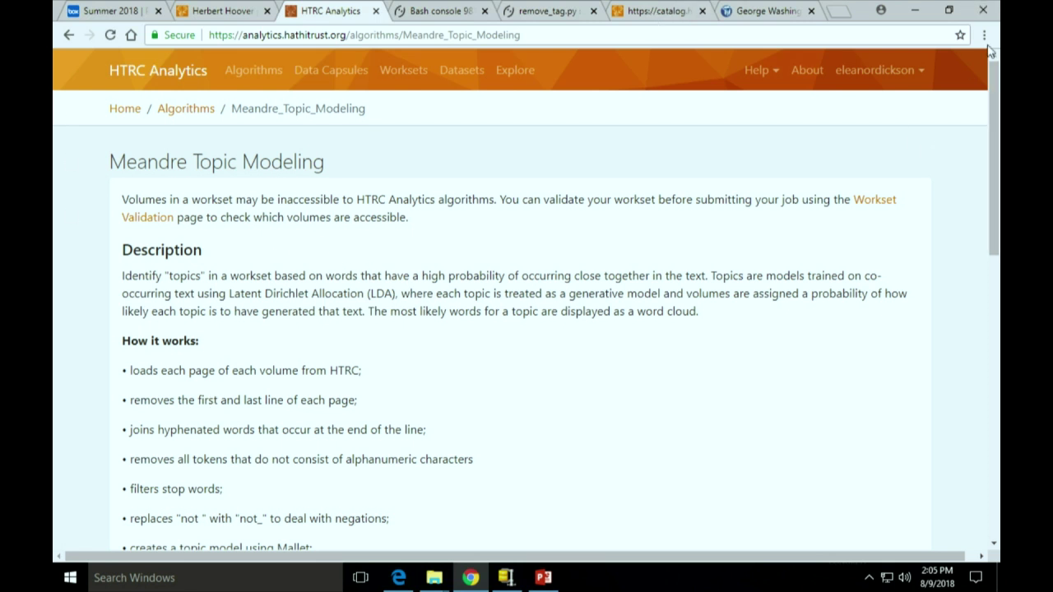
Scroll down to the empty Meandre Topic Modeling job form with job name, workset, tokens and topics fields.
left_click_drag(992, 91, 952, 321)
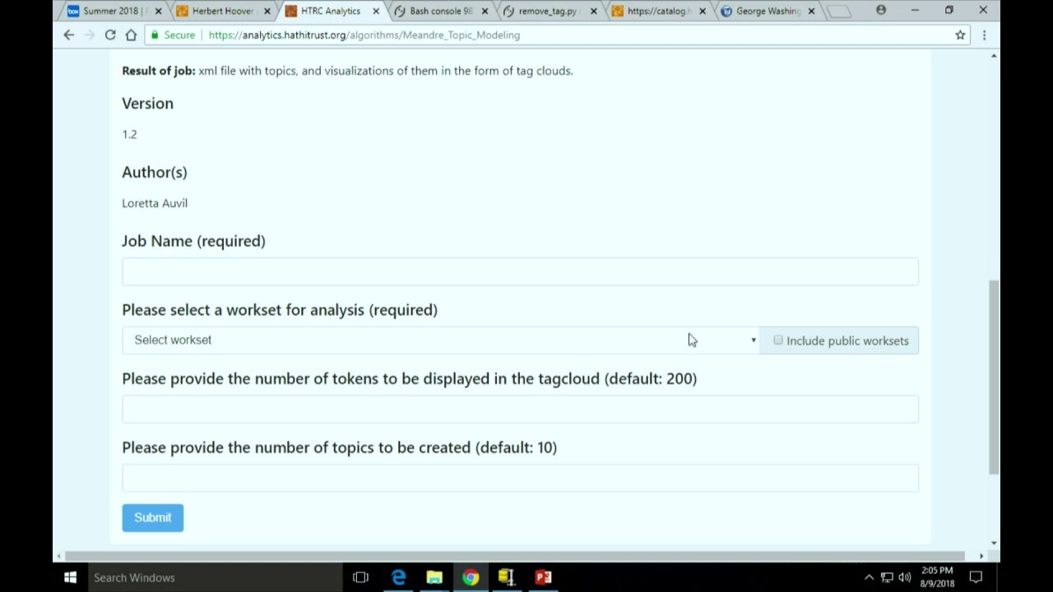
Include public worksets, pick poli_science_DDRF, then open the completed loc_test job's details.
left_click(778, 341)
left_click(736, 343)
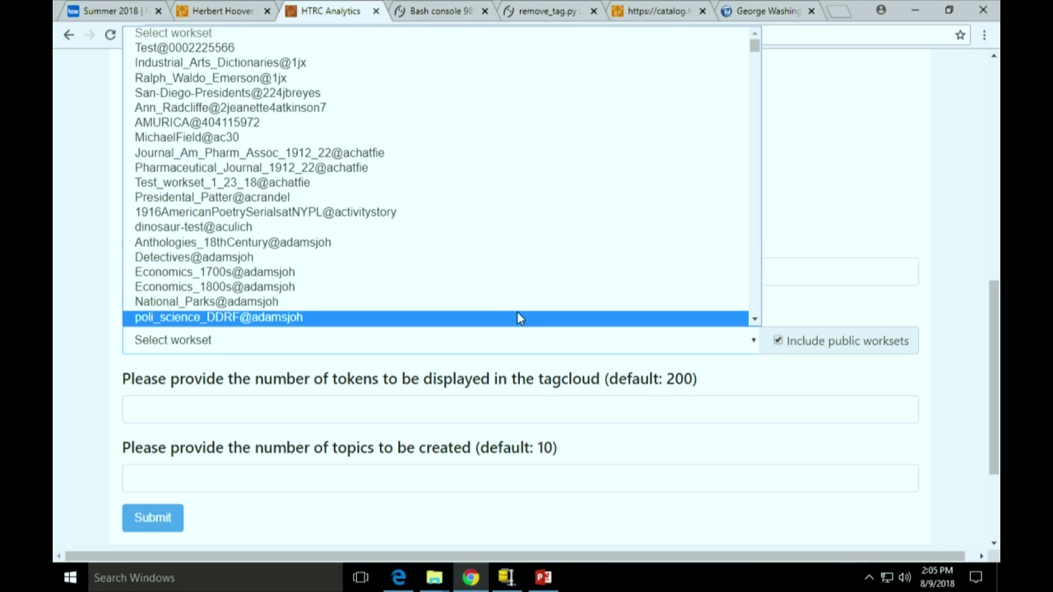
key("Down")
key("Down")
key("Down")
key("Down")
key("Down")
key("Down")
key("Down")
key("Down")
key("Down")
key("Down")
key("Down")
key("Down")
key("Down")
key("Down")
key("Down")
key("Down")
key("Down")
key("Down")
key("Down")
key("Down")
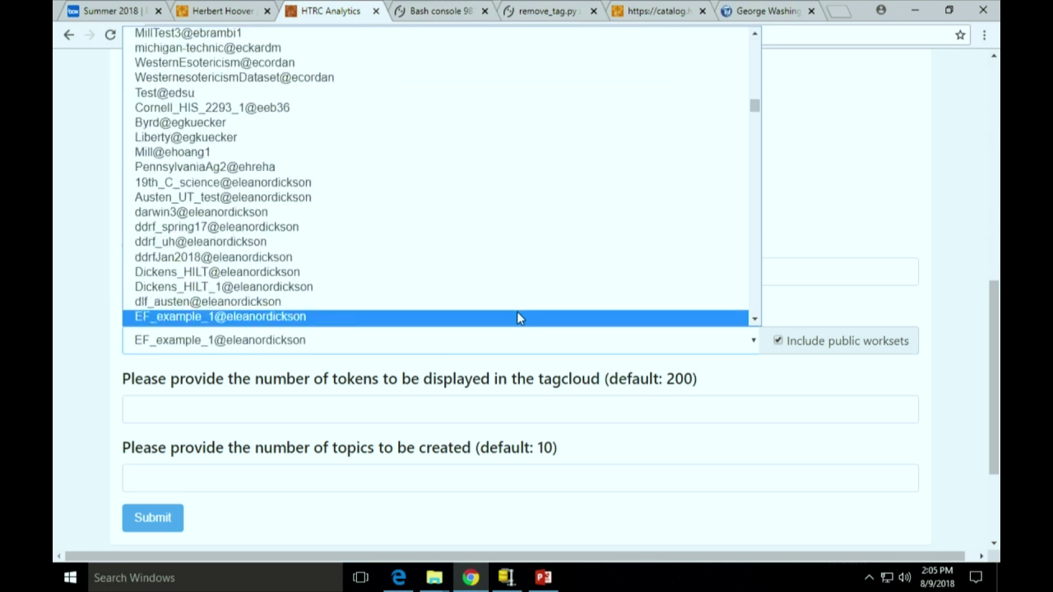
key("Down")
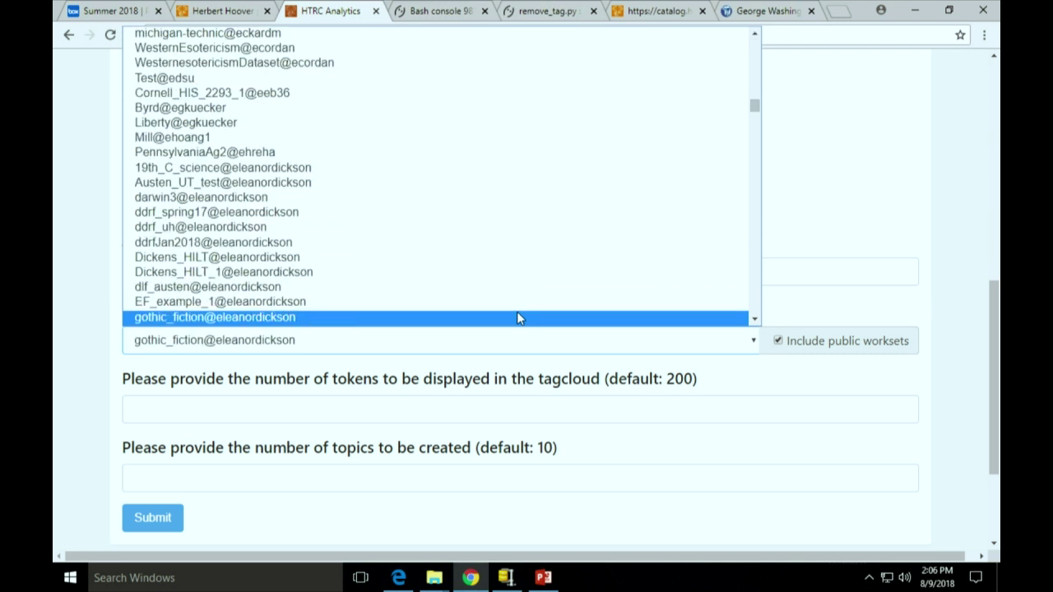
key("Down")
key("Down")
key("Down")
key("Down")
key("Down")
key("Down")
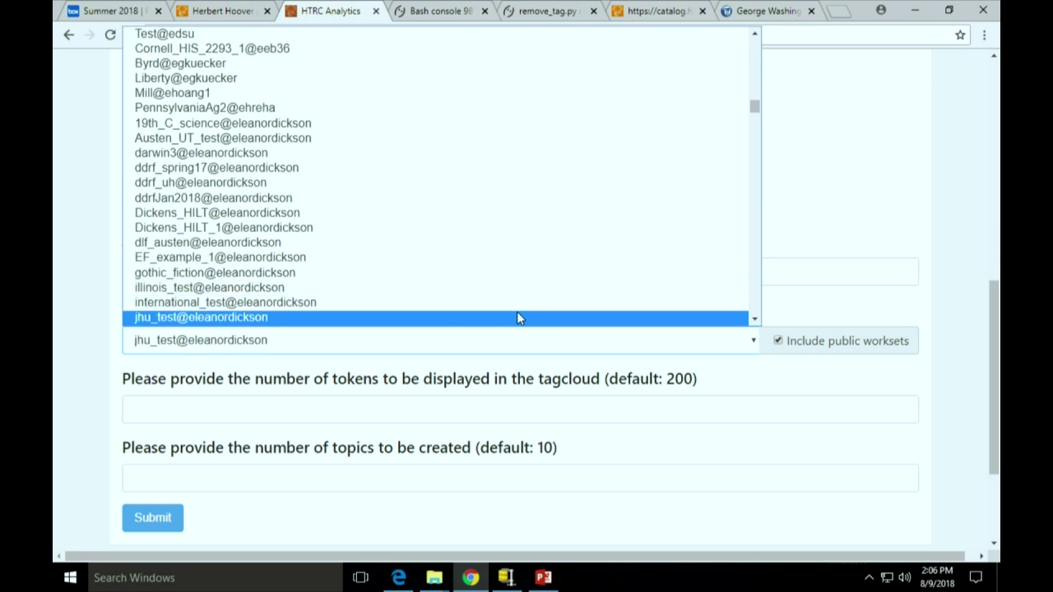
key("Down")
key("Down")
key("Down")
key("Down")
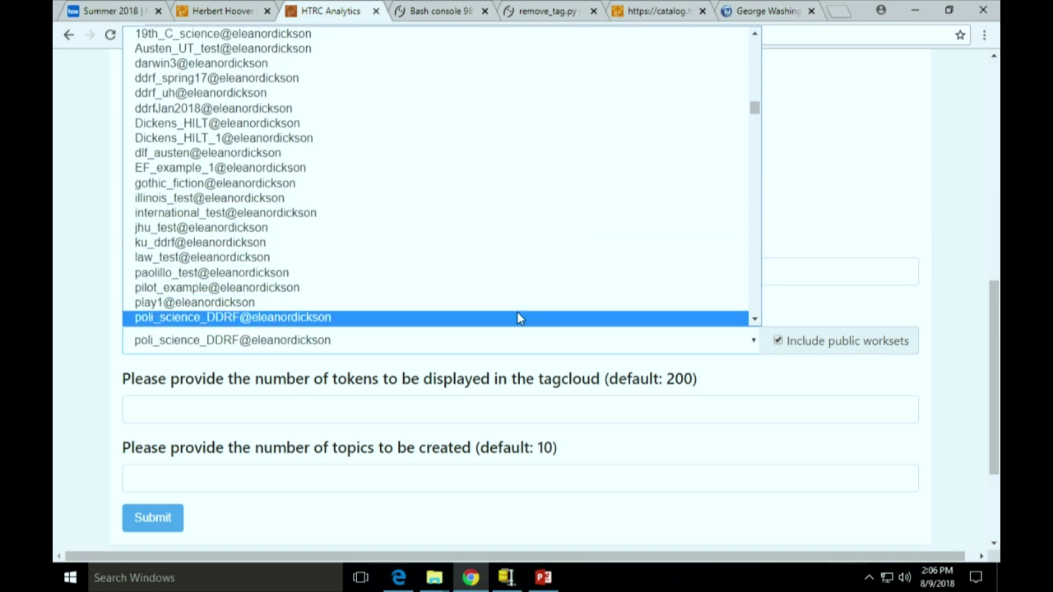
key("Up")
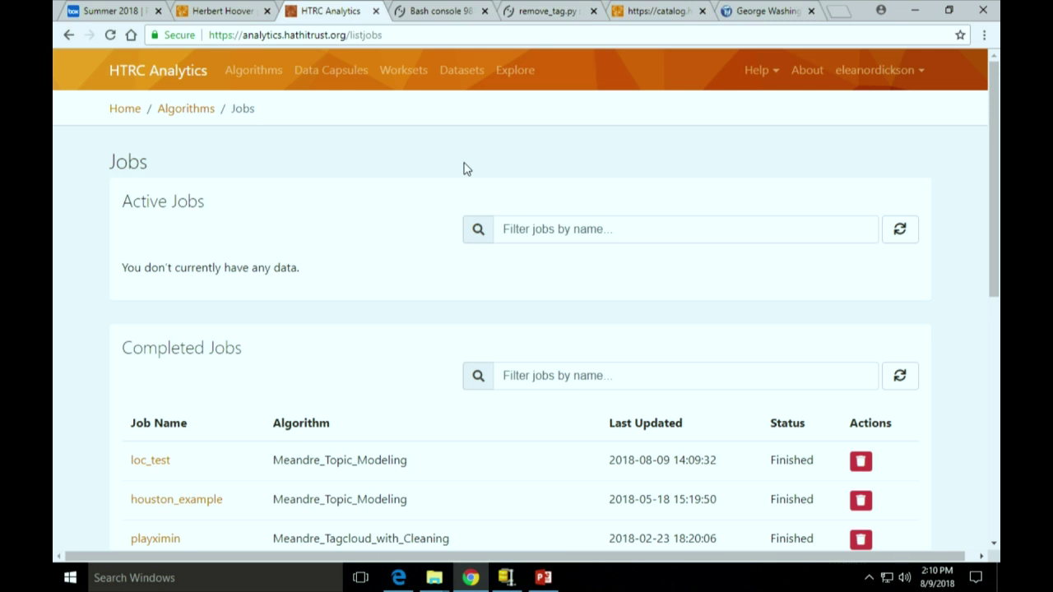
left_click(137, 458)
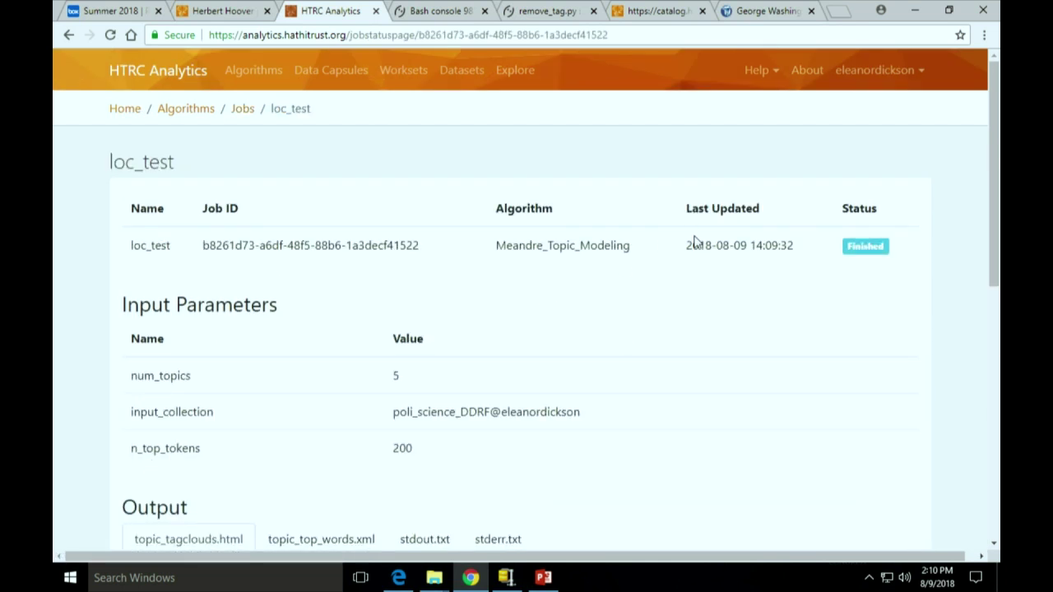